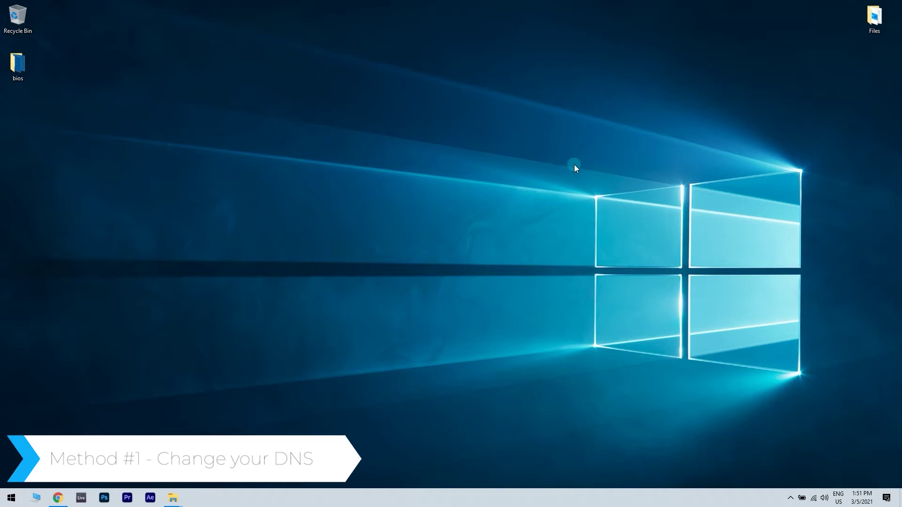
Open the Network Connections adapter list from the tray's Network & Internet settings
right_click(813, 498)
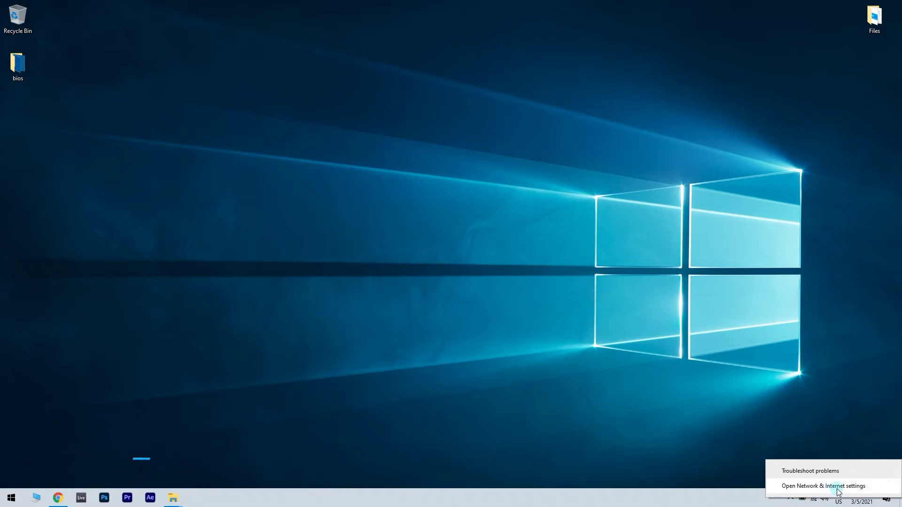
left_click(822, 486)
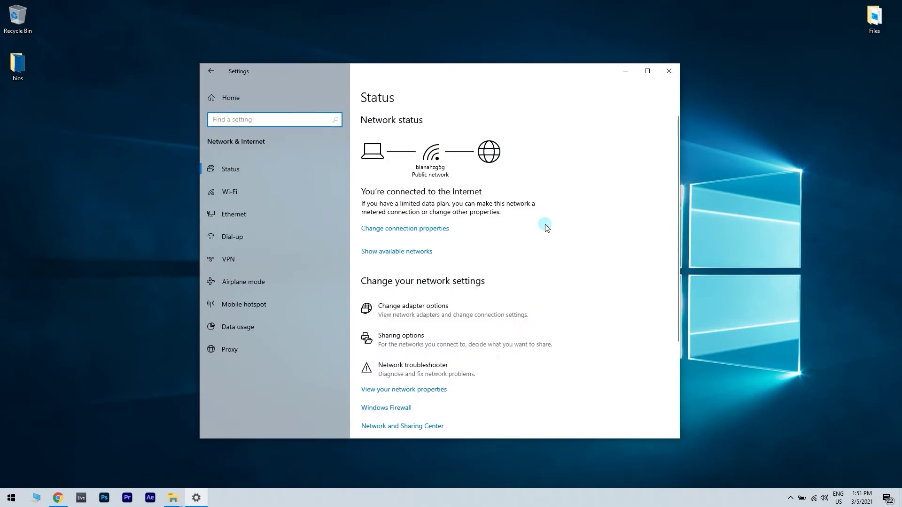
left_click(455, 307)
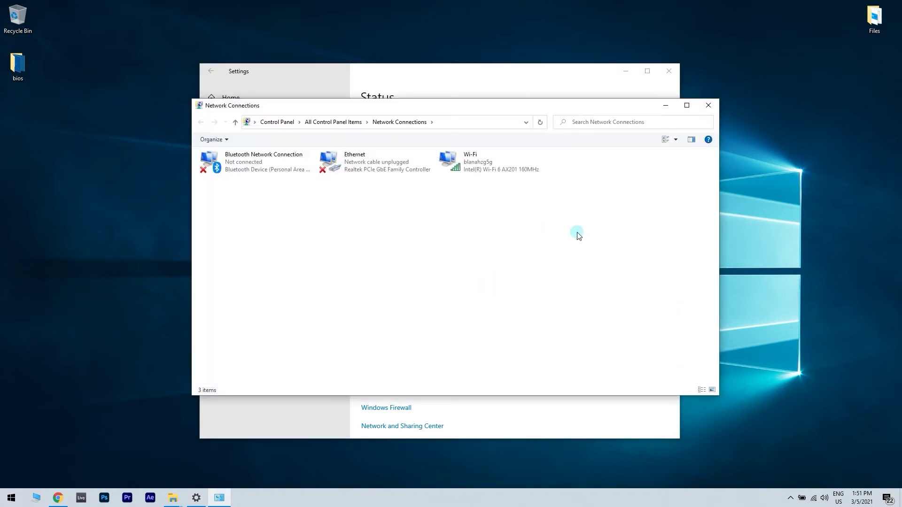
Open the Ethernet adapter's Internet Protocol Version 4 (TCP/IPv4) properties
left_click(364, 169)
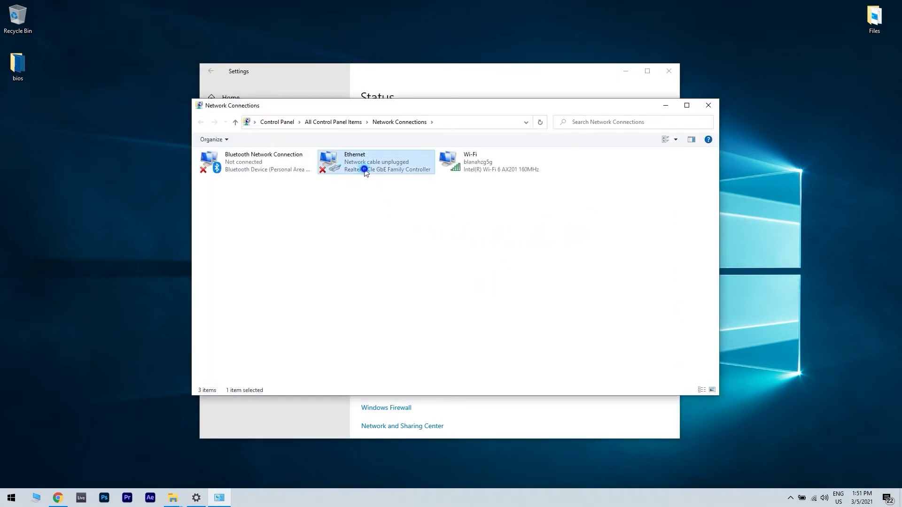
right_click(364, 169)
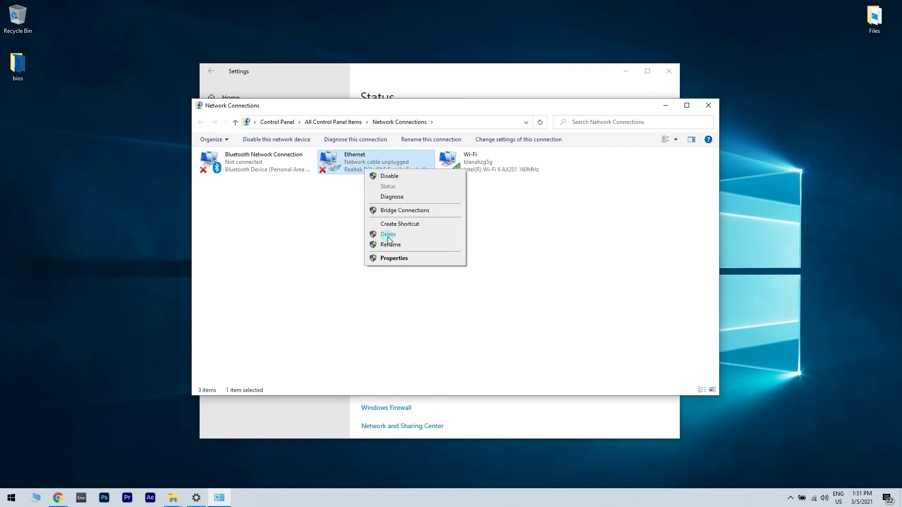
left_click(394, 258)
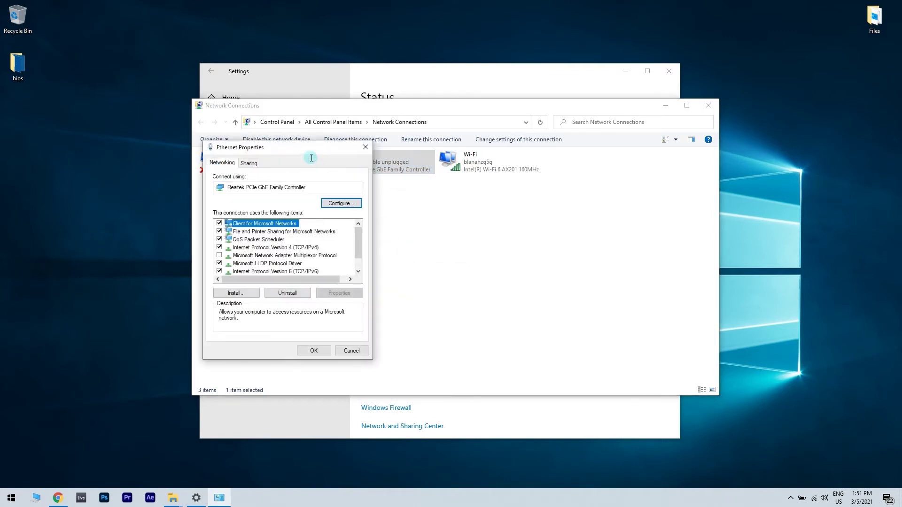
left_click_drag(345, 152, 433, 158)
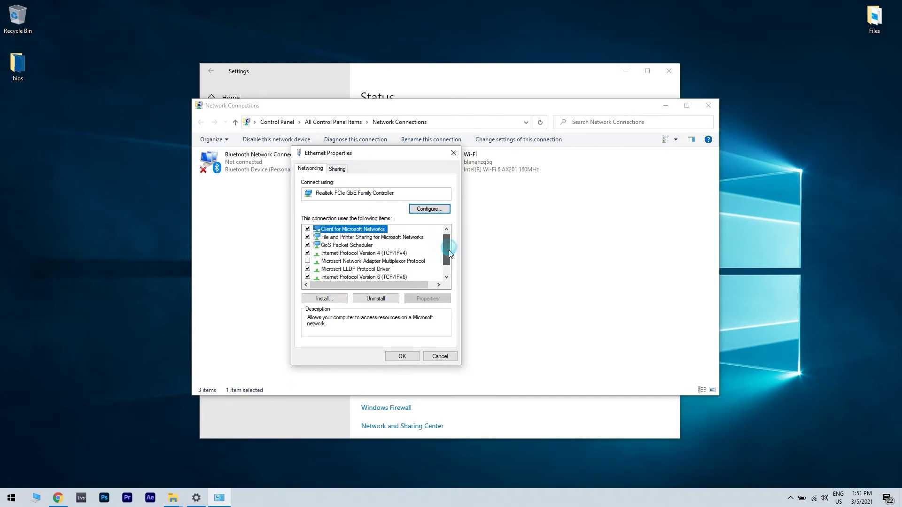
scroll(448, 249, "down", 1)
left_click(388, 246)
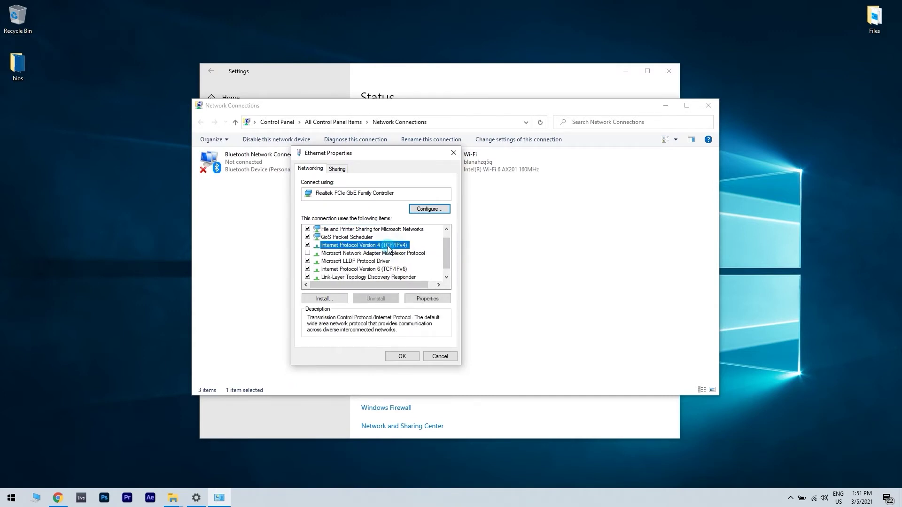
left_click(444, 299)
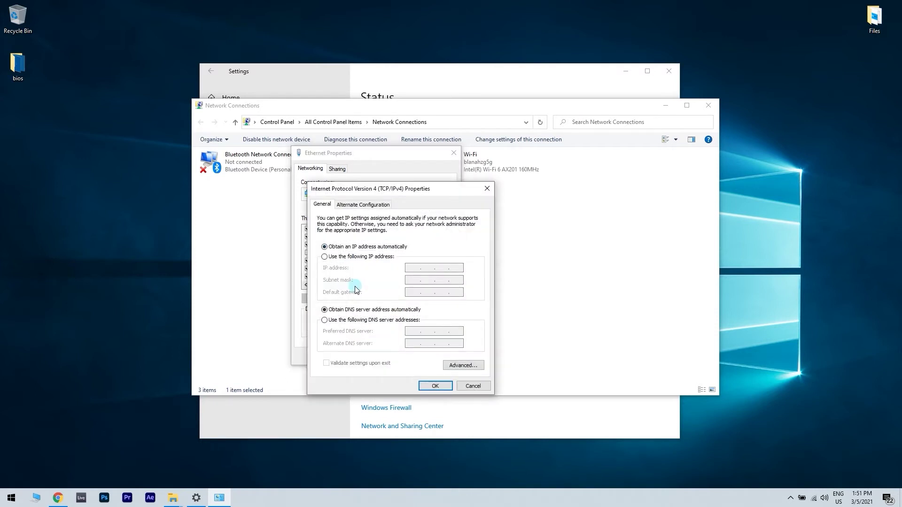
Use custom DNS servers 8.8.8.8 (preferred) and 8.8.4. (alternate), then confirm with OK
left_click(324, 321)
type("8.8.8.")
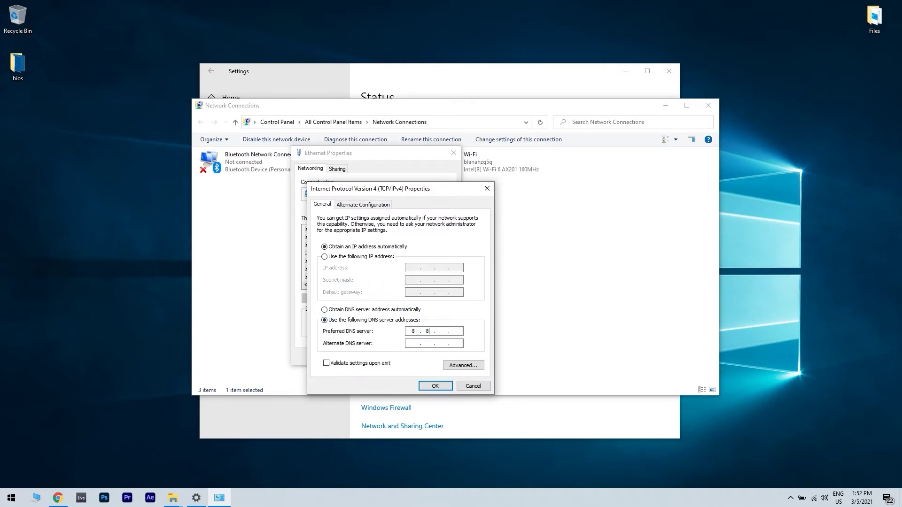
type("8")
left_click(418, 342)
type("8.8.4.4")
left_click(436, 386)
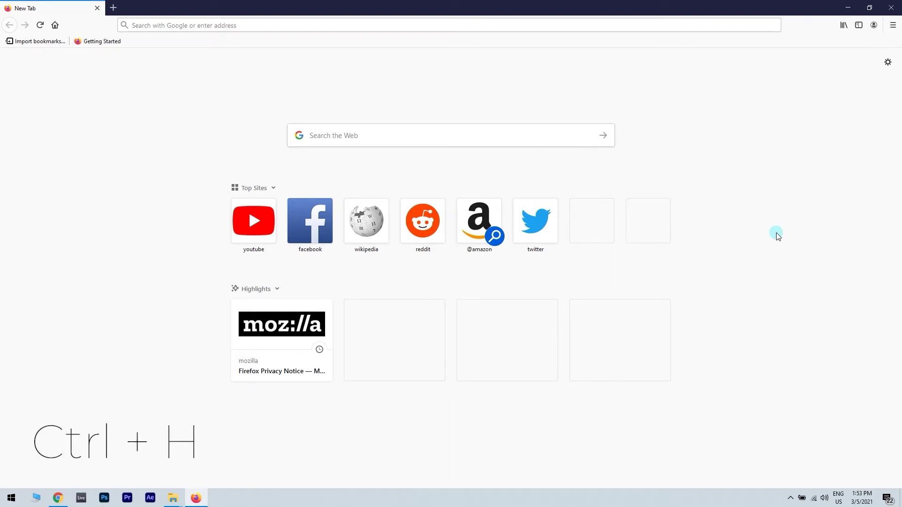
Forget the YouTube site from today's Firefox history, then close Firefox
key("ctrl+h")
left_click(7, 94)
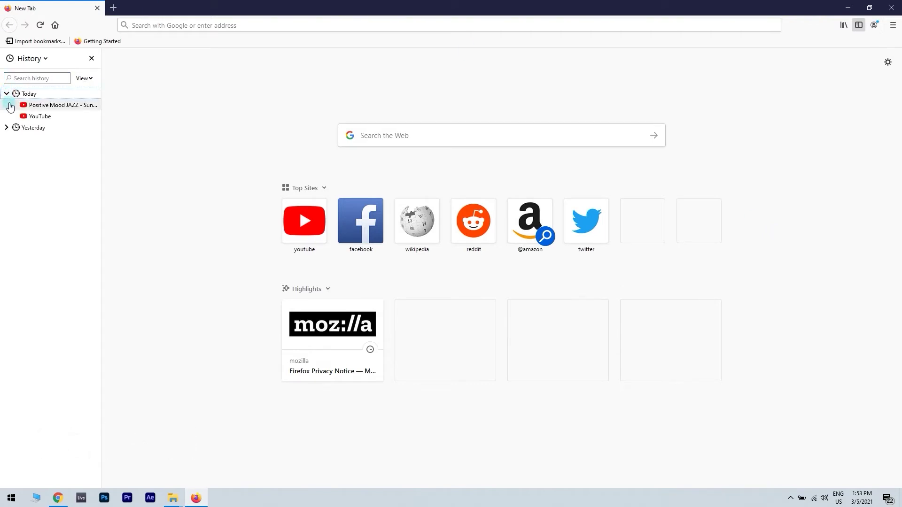
right_click(39, 105)
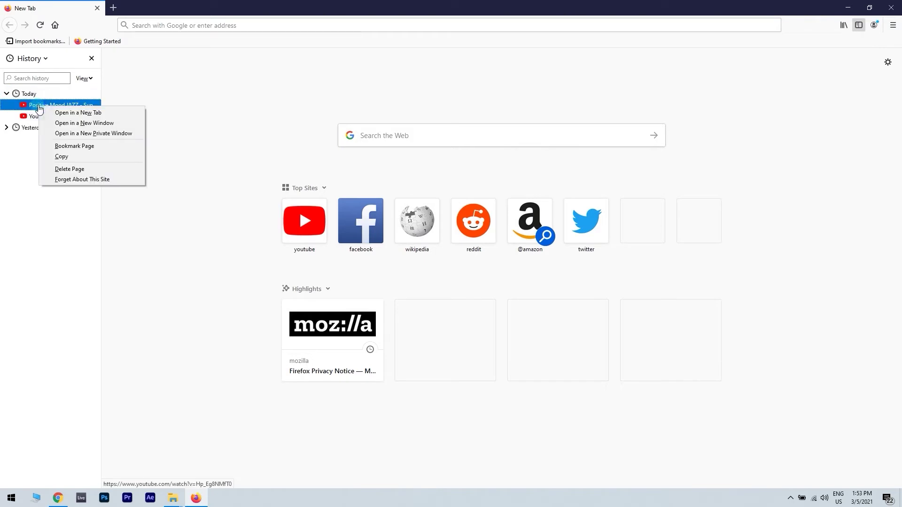
left_click(66, 180)
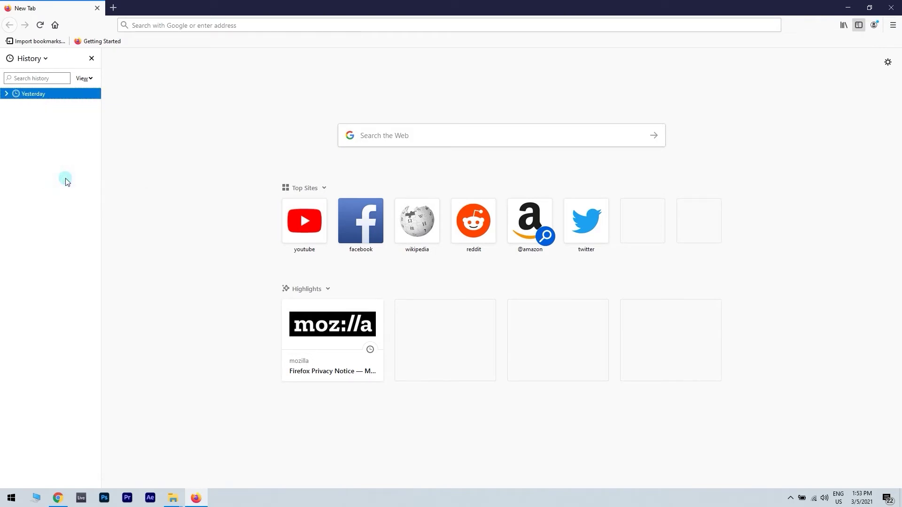
left_click(893, 4)
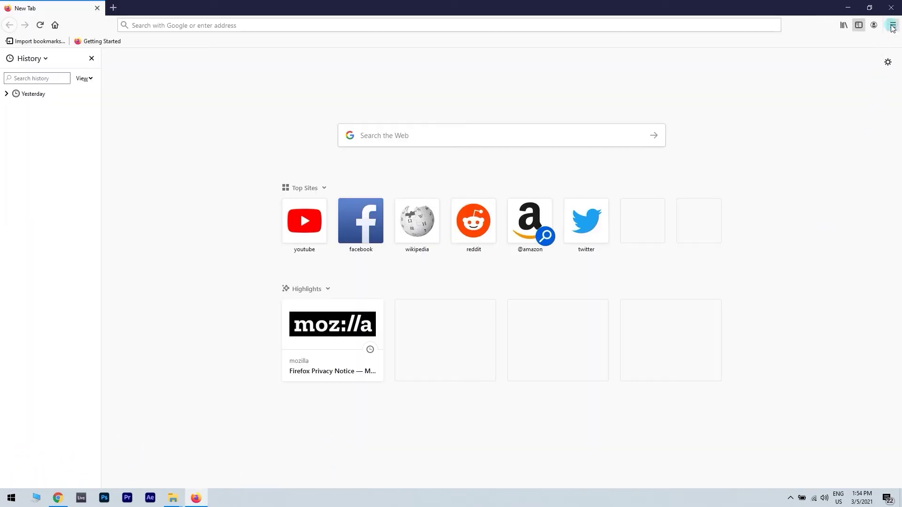
Clear Firefox's recent history, cookies and cache for the Last Two Hours
left_click(892, 26)
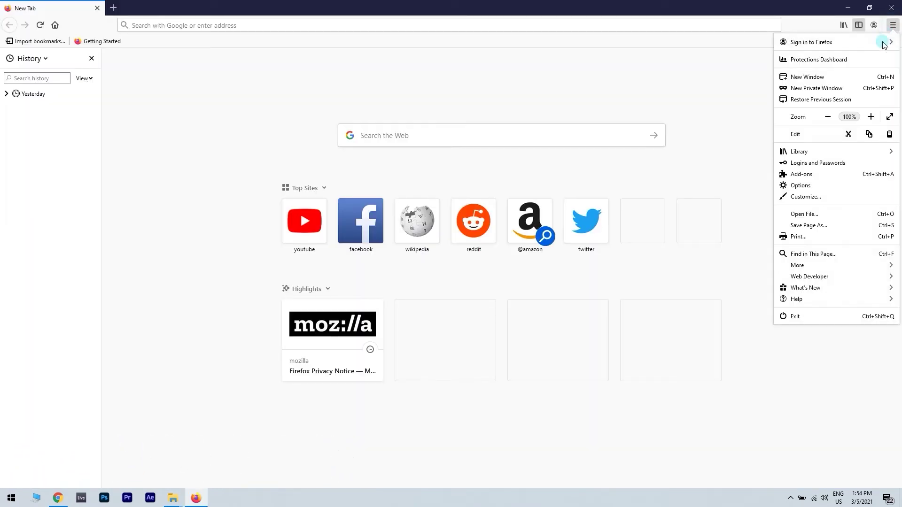
left_click(812, 153)
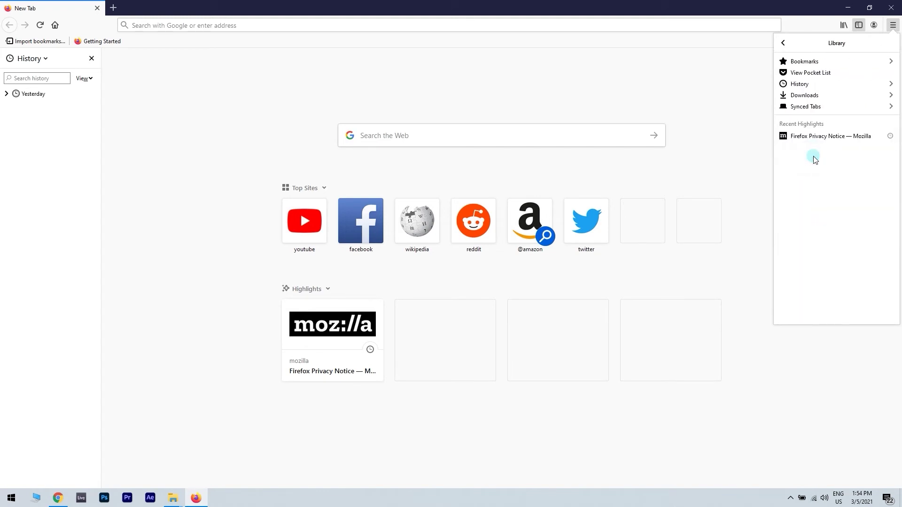
left_click(801, 84)
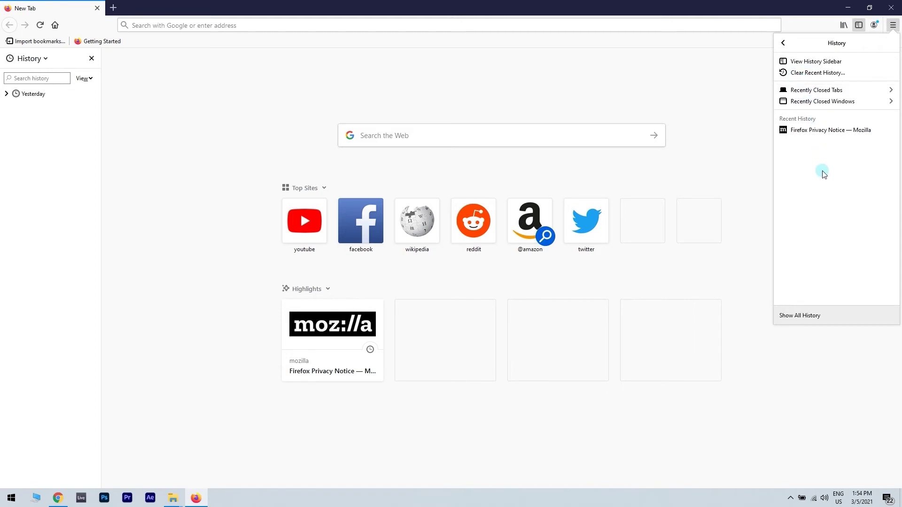
left_click(819, 73)
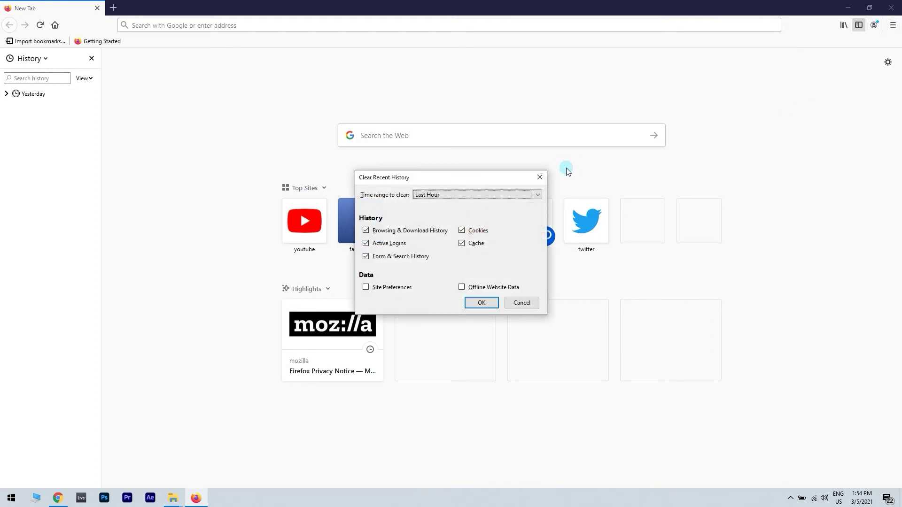
left_click(537, 193)
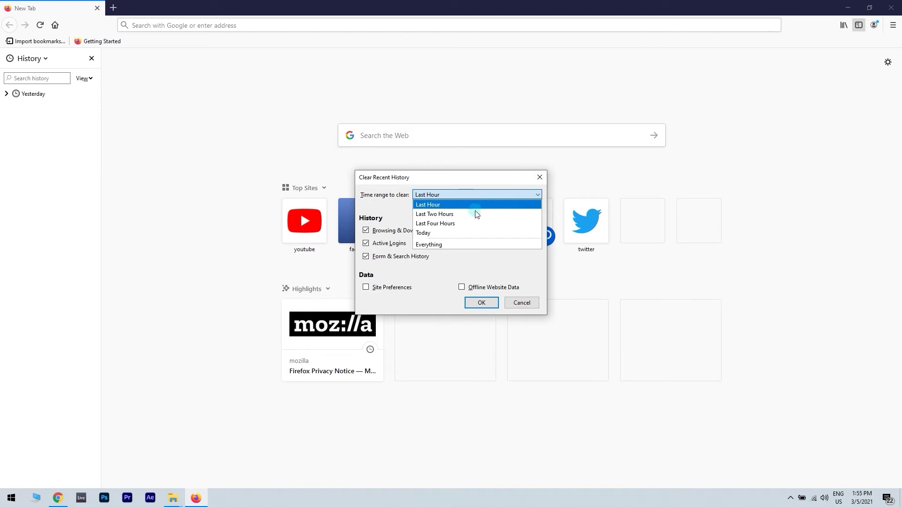
left_click(474, 208)
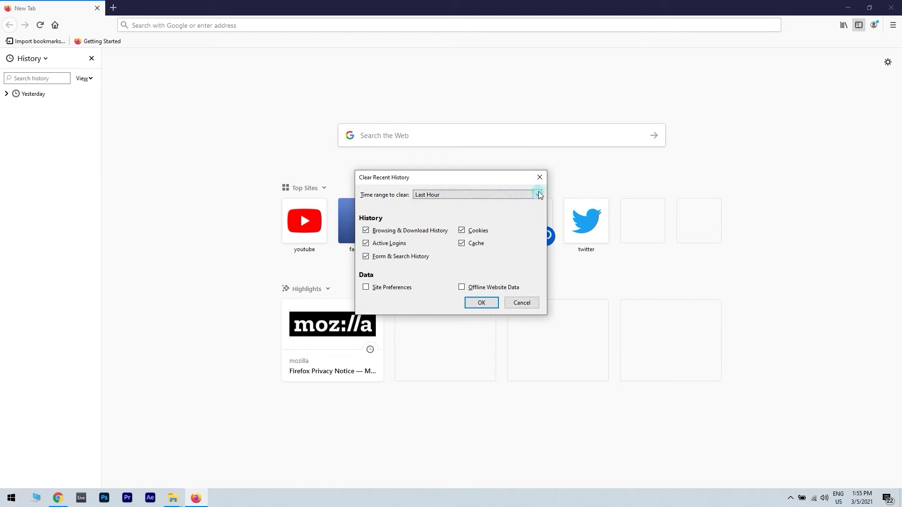
left_click(536, 194)
left_click(484, 214)
left_click(480, 303)
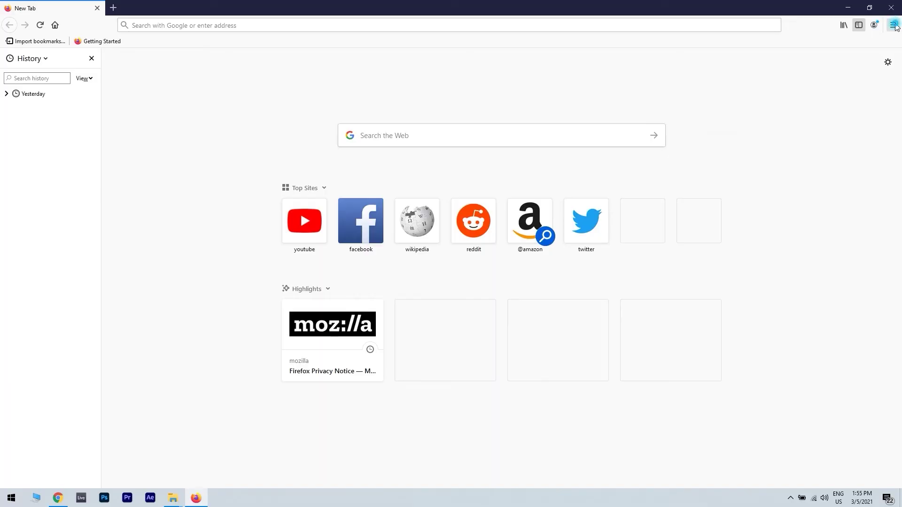
In Firefox Options > Performance, uncheck recommended performance settings and hardware acceleration
left_click(892, 24)
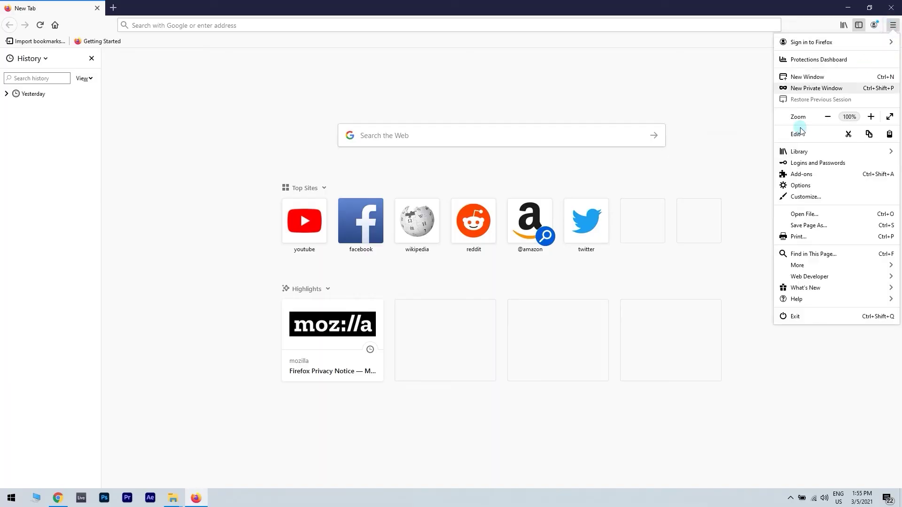
left_click(801, 185)
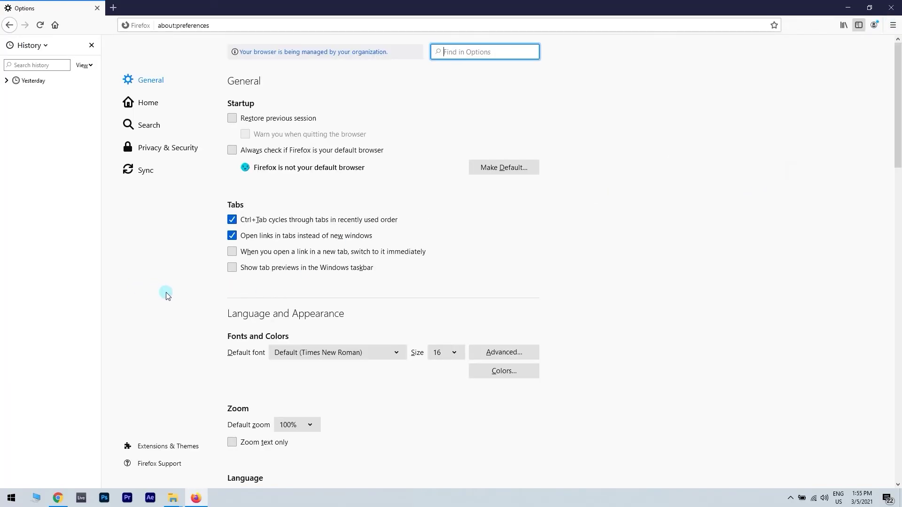
scroll(471, 281, "down", 7)
scroll(464, 282, "down", 8)
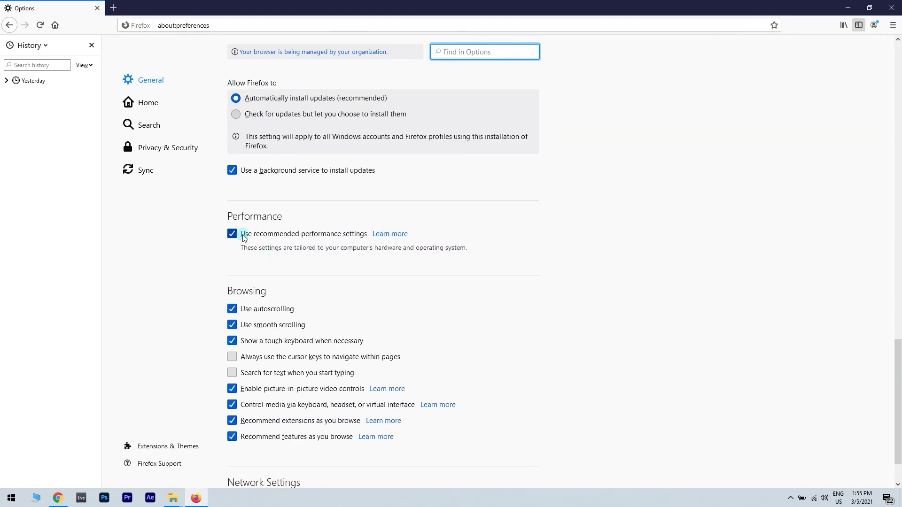
left_click(355, 234)
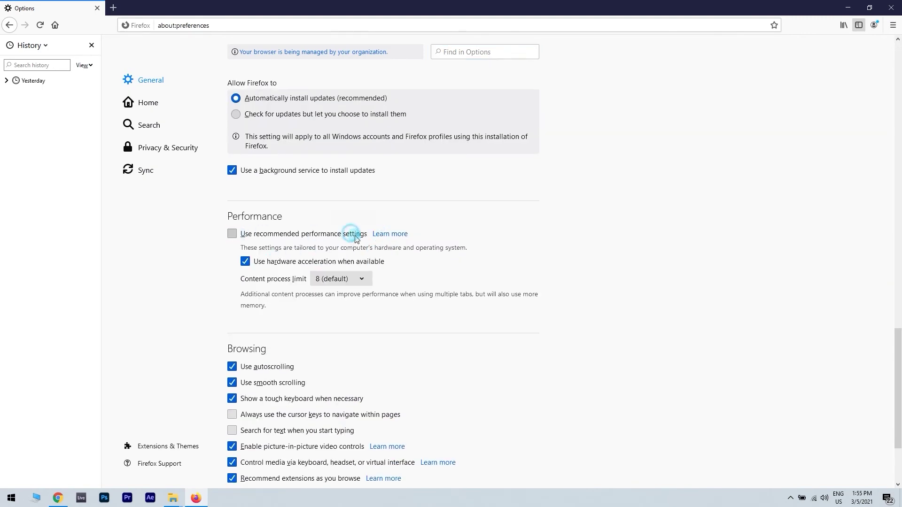
left_click(242, 272)
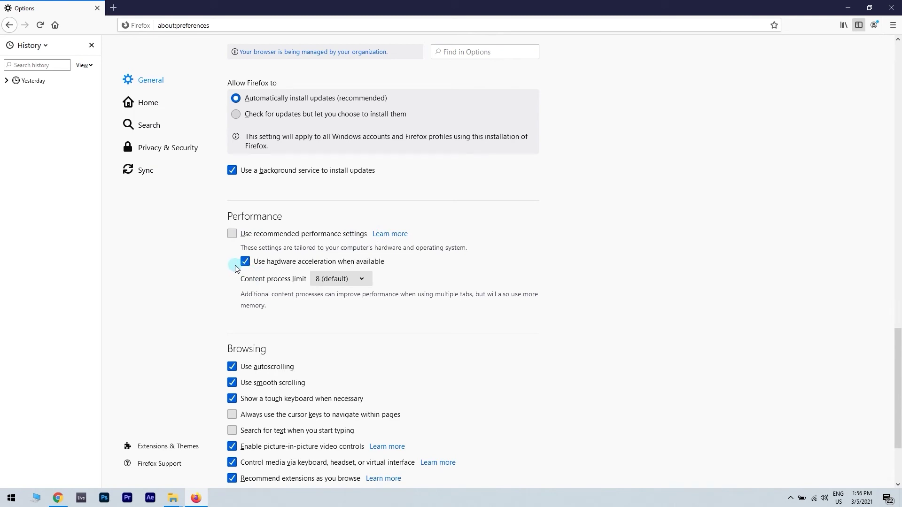
left_click(248, 263)
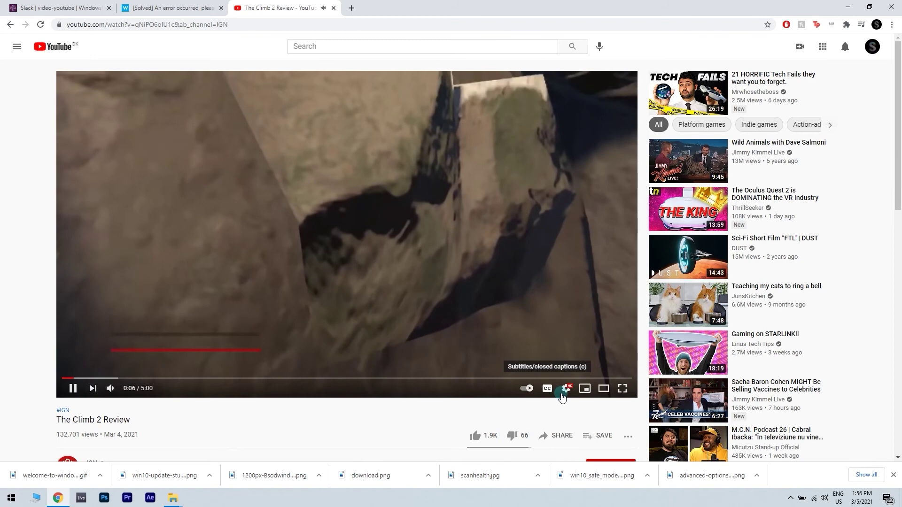
Set The Climb 2 Review's playback quality to 480p from the player's gear menu
left_click(565, 389)
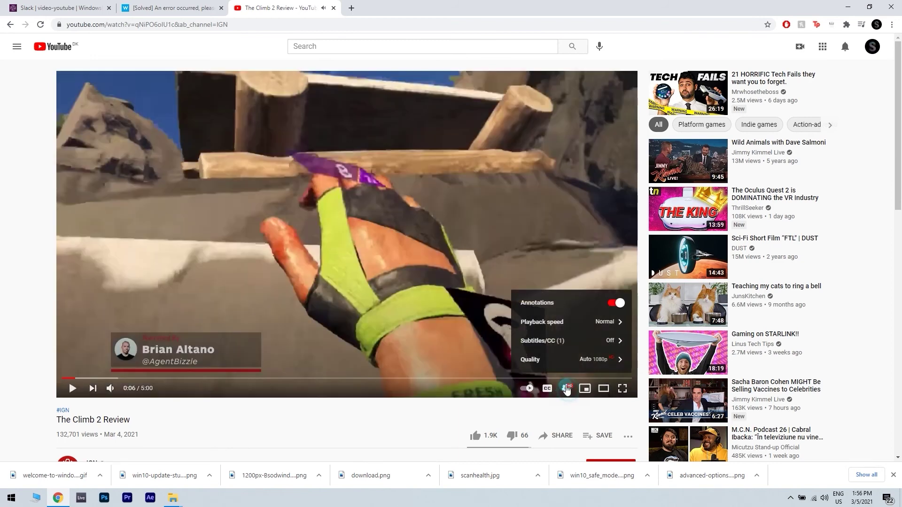
left_click(577, 362)
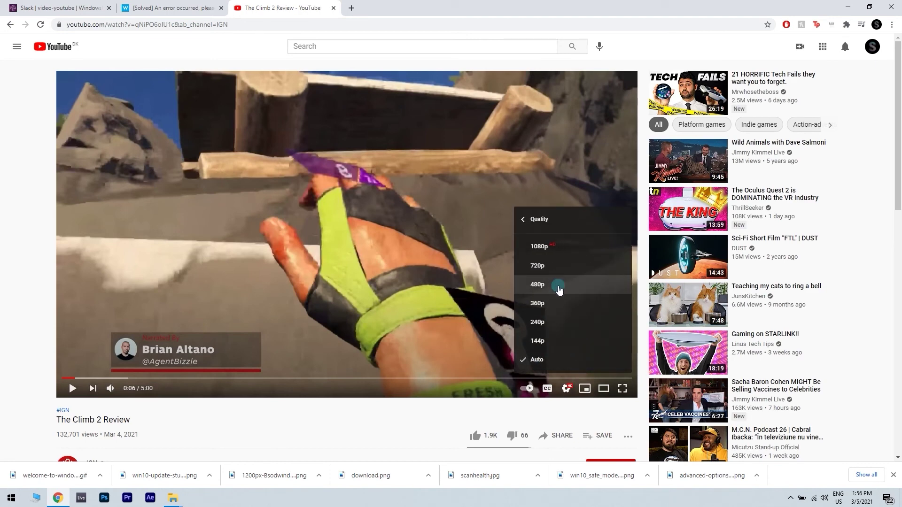
left_click(557, 284)
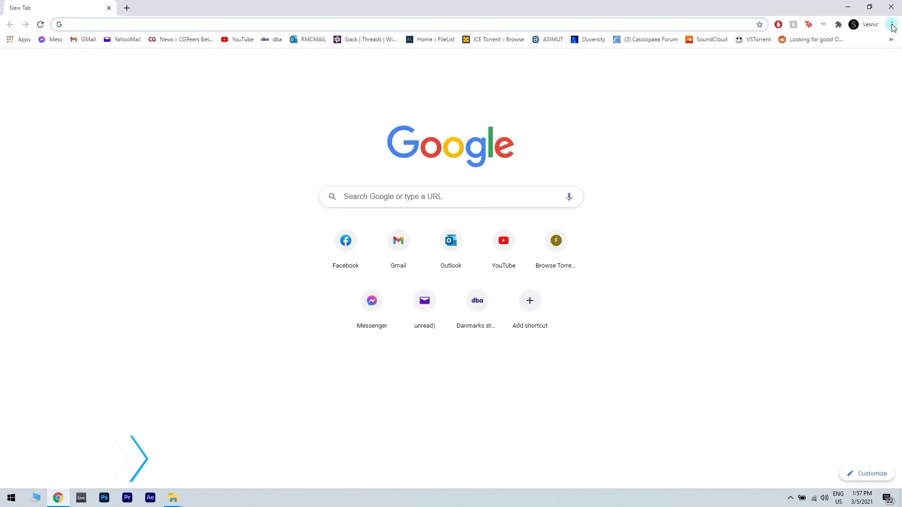
Open Chrome Settings' 'Cookies and other site data' page under Privacy and security
left_click(892, 27)
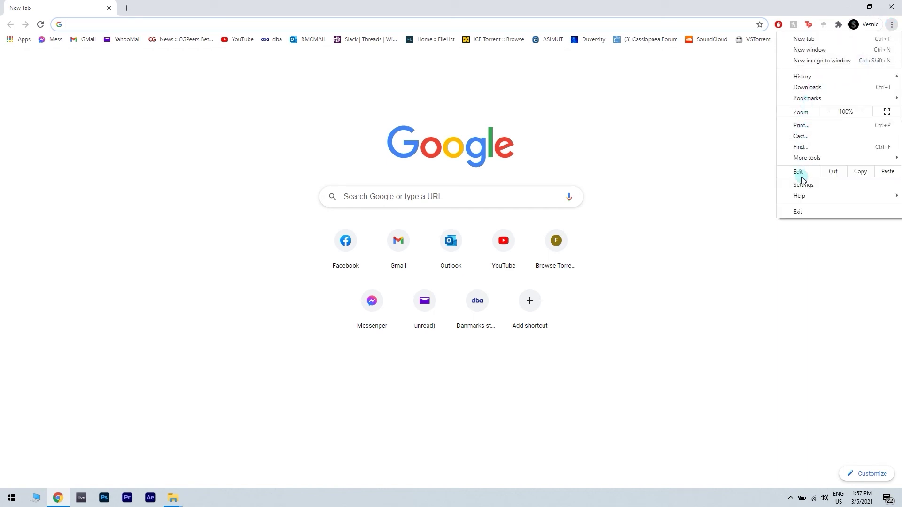
left_click(804, 186)
scroll(225, 202, "down", 4)
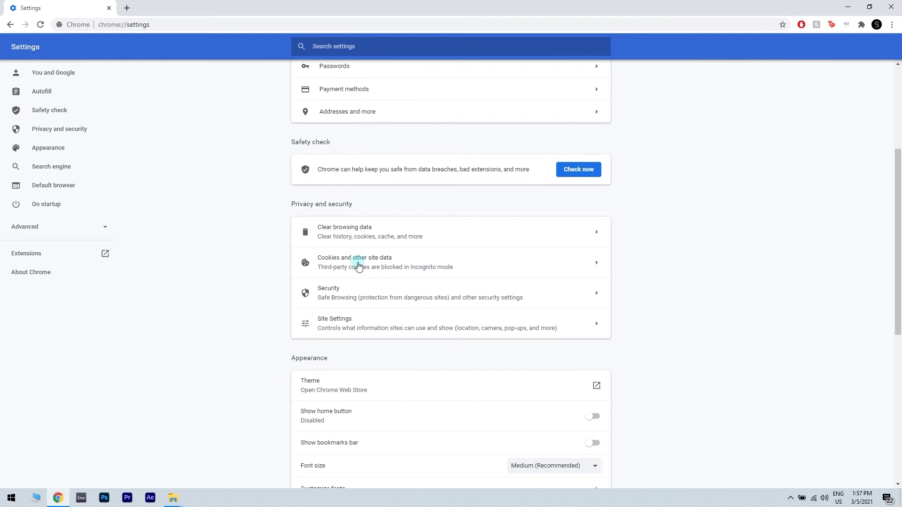
left_click(359, 266)
scroll(216, 267, "down", 2)
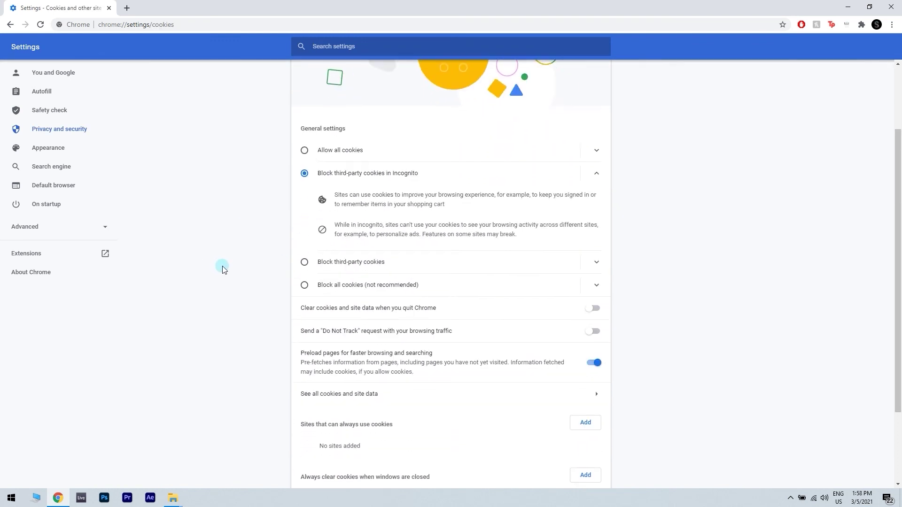